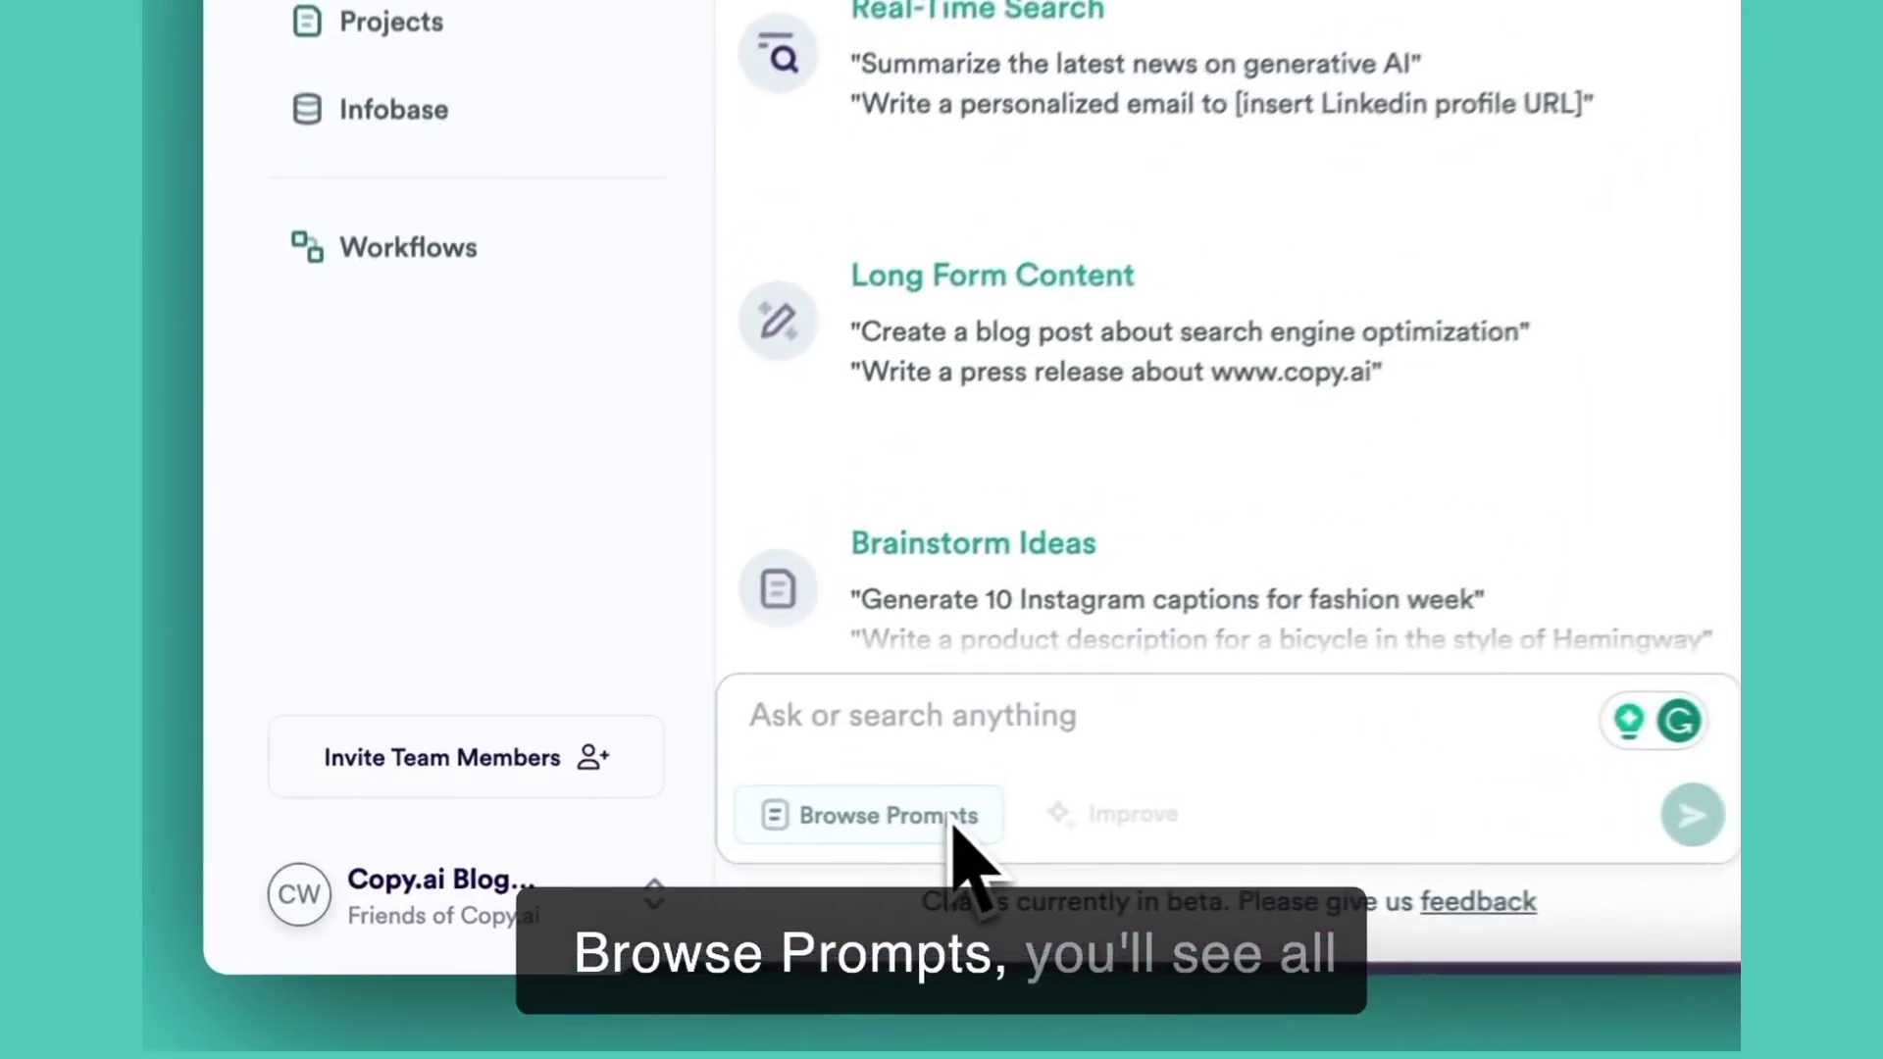
Step: Browse the Content/SEO prompts in the Prompt Library, such as Blog Outline and SEO Keyword Ideas
click(649, 859)
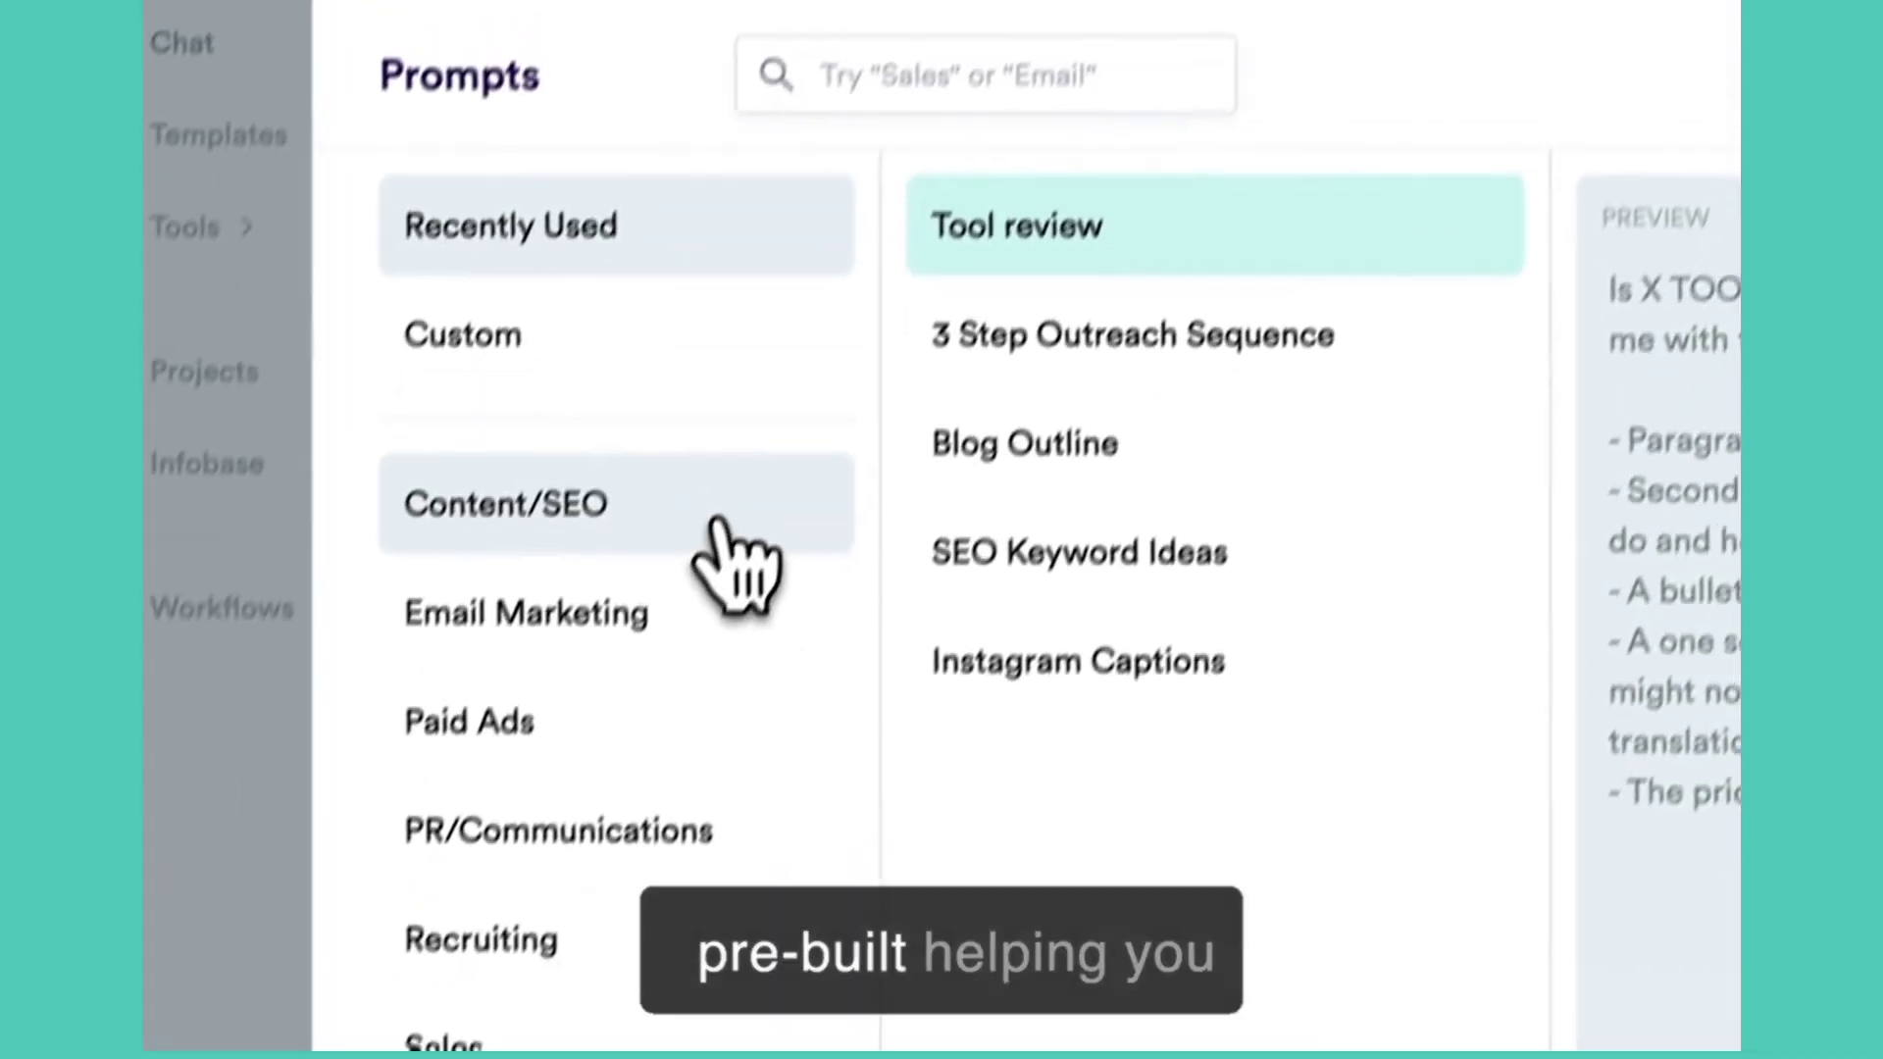
click(690, 584)
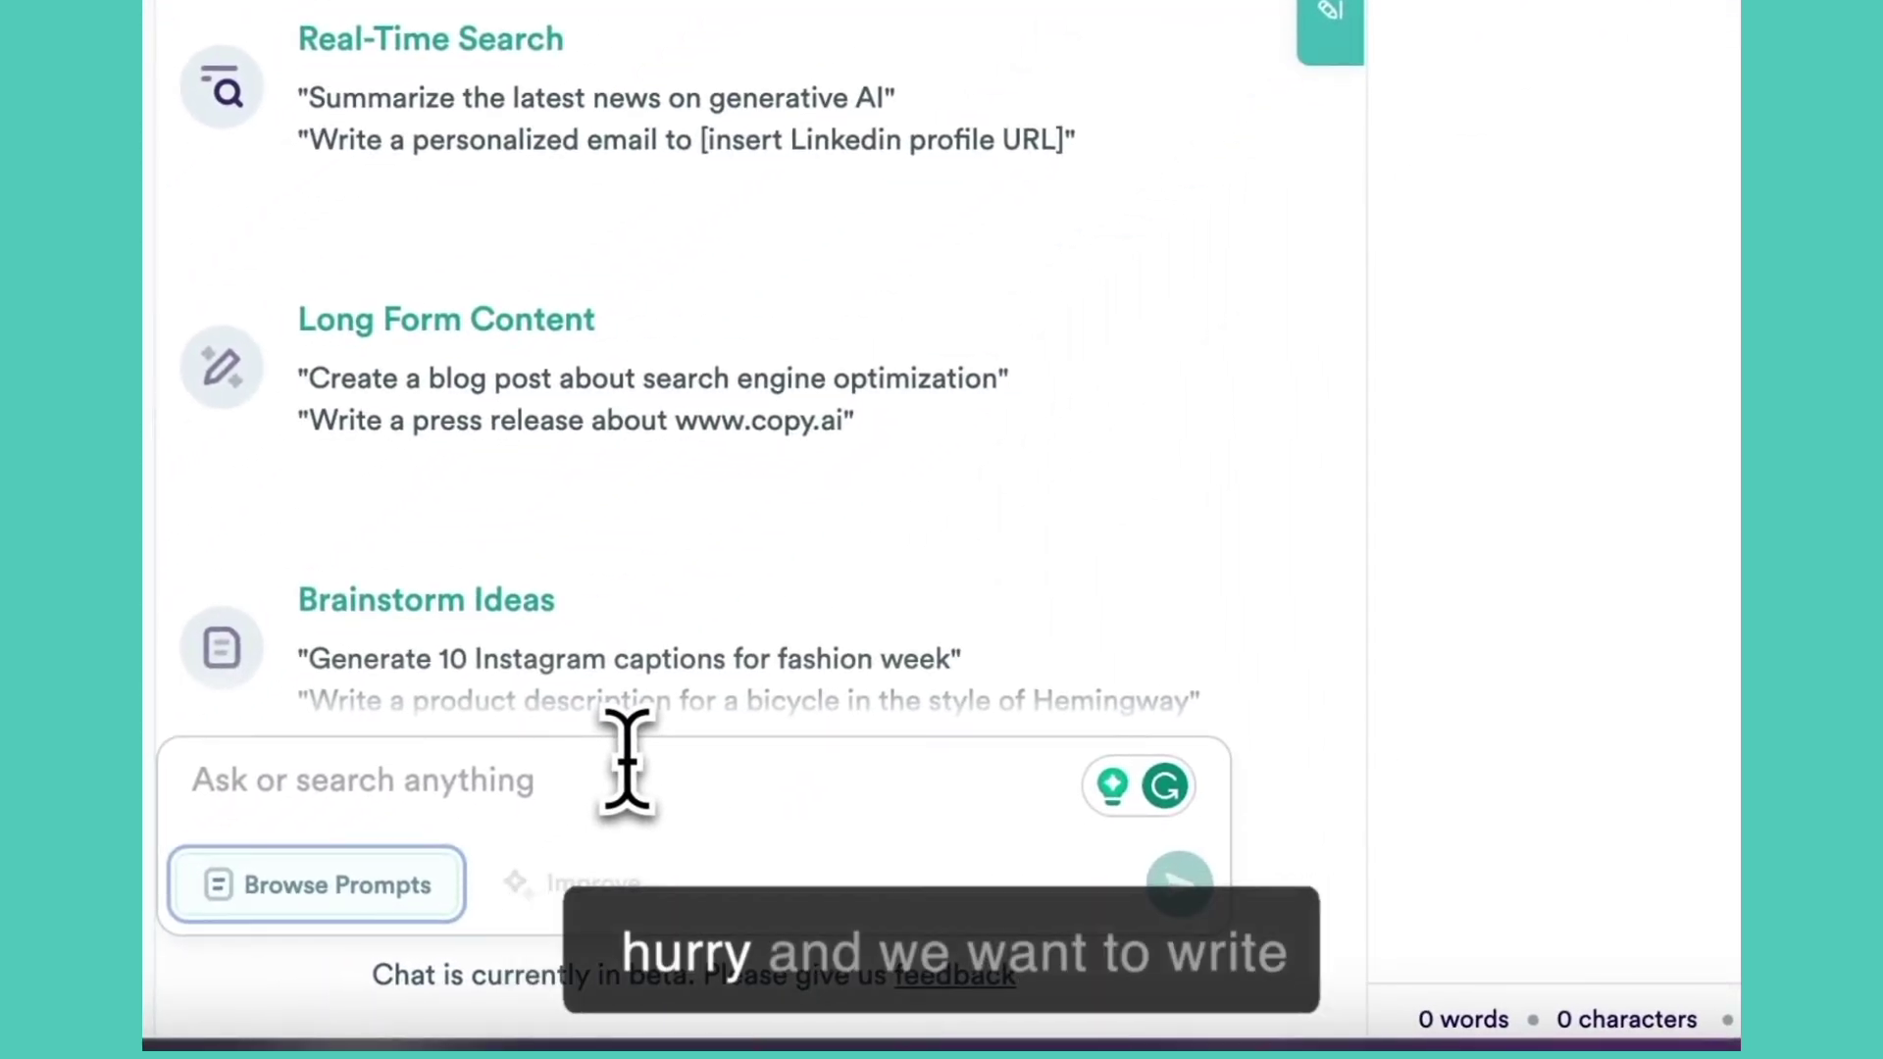
Step: Write the chat prompt 'Build a blog post outline for generative AI'
click(625, 761)
text(Build a blog post outline)
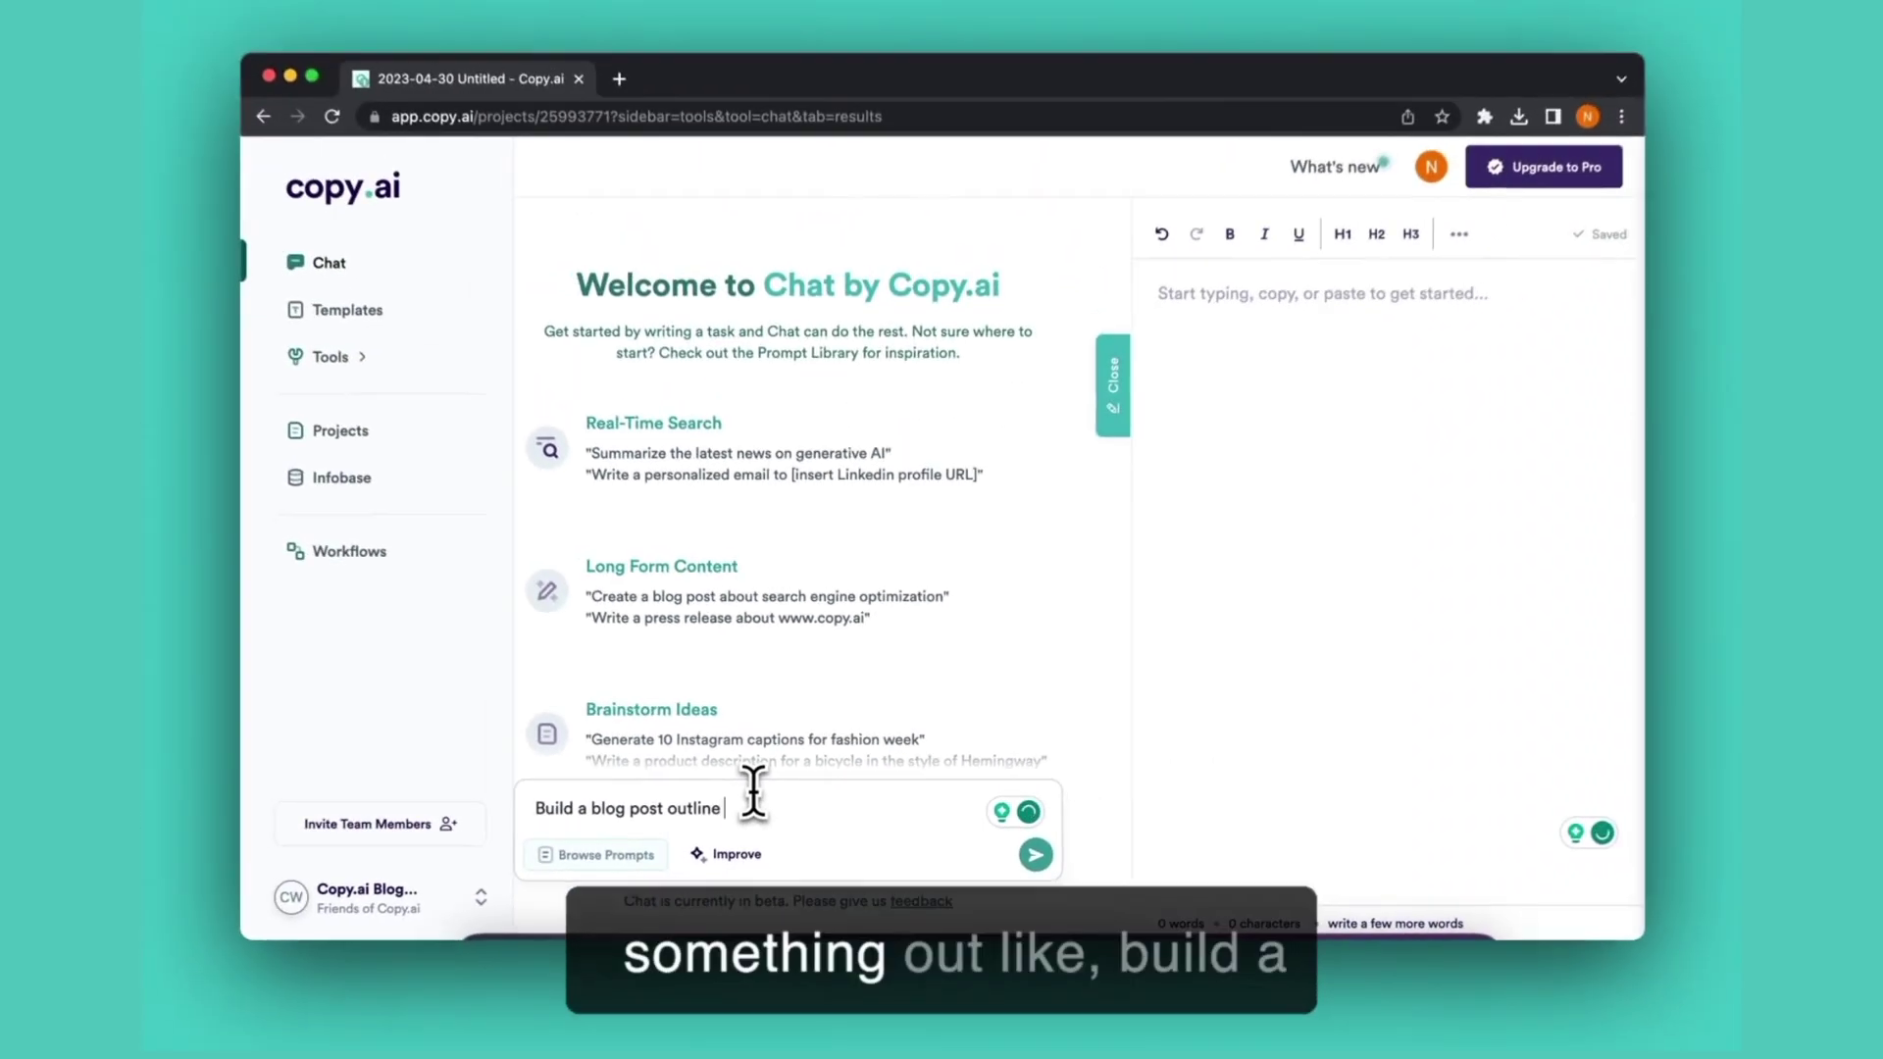
text( for beginner)
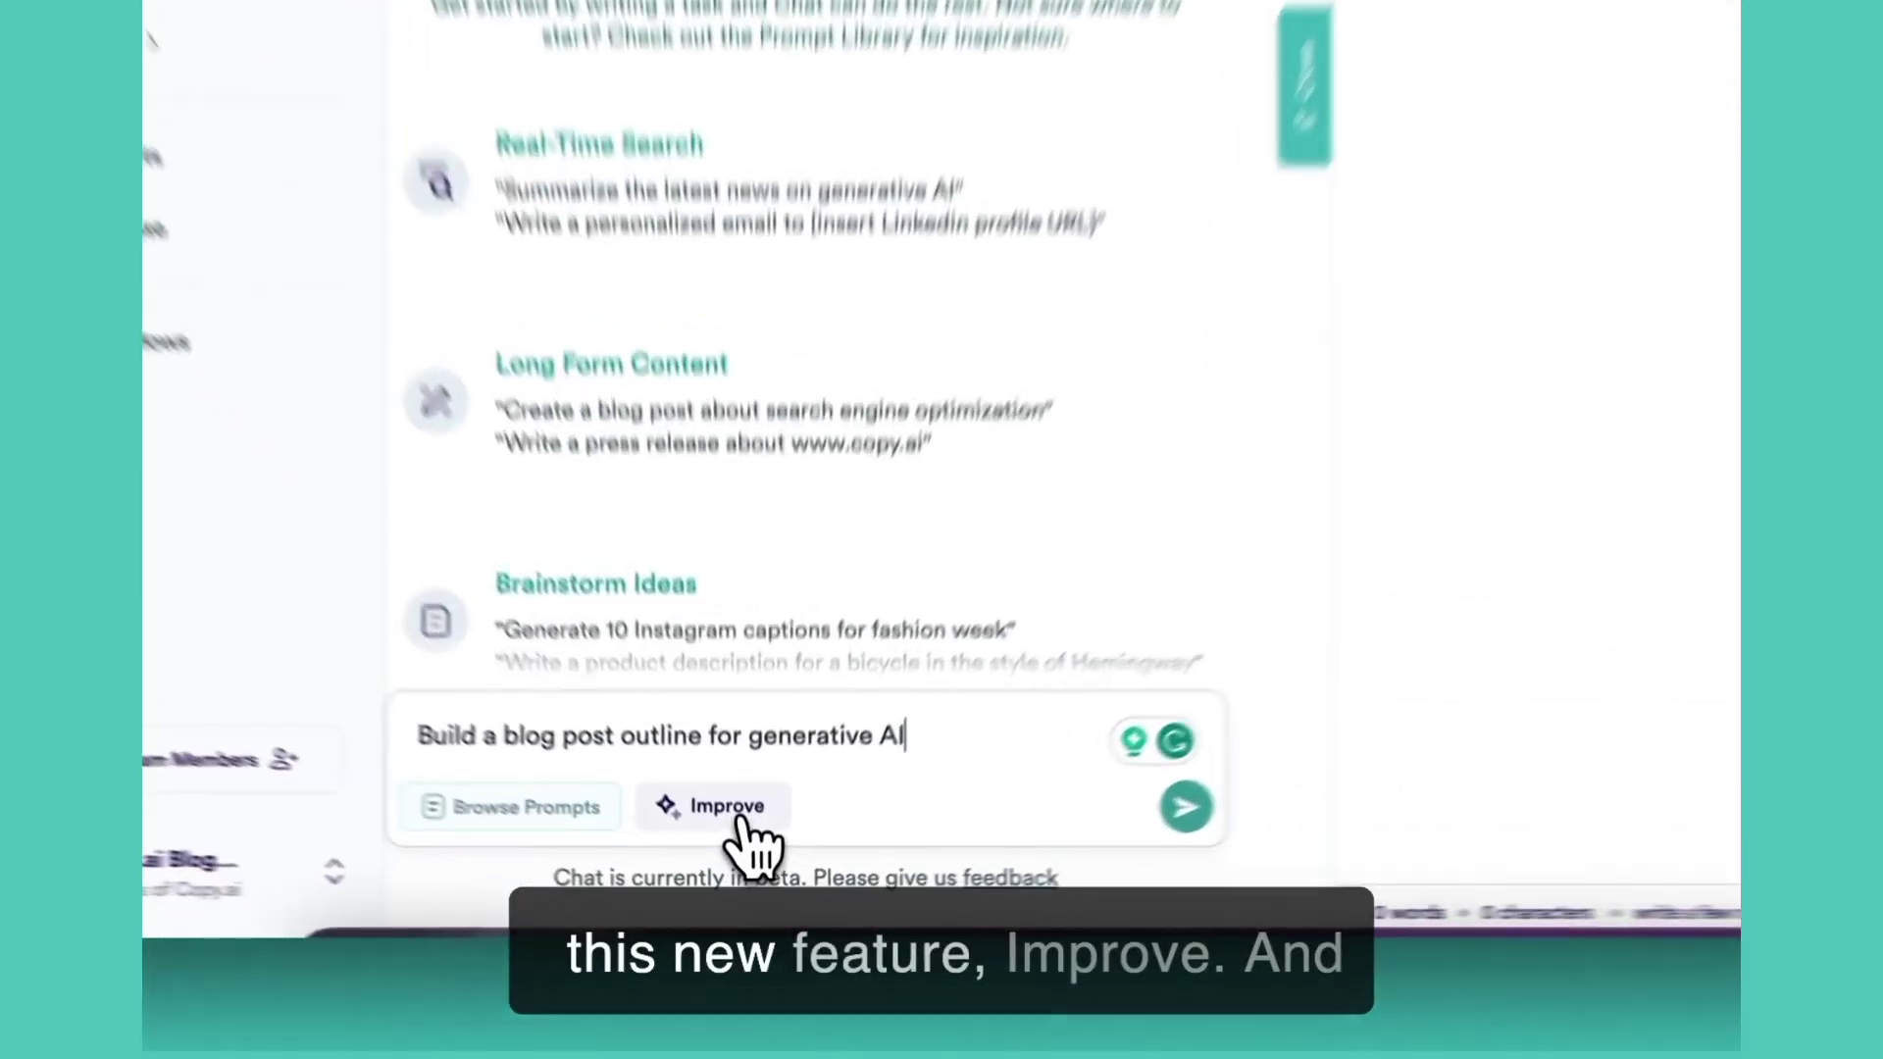
Step: Use Improve to expand the generative AI outline prompt into numbered instructions
click(743, 856)
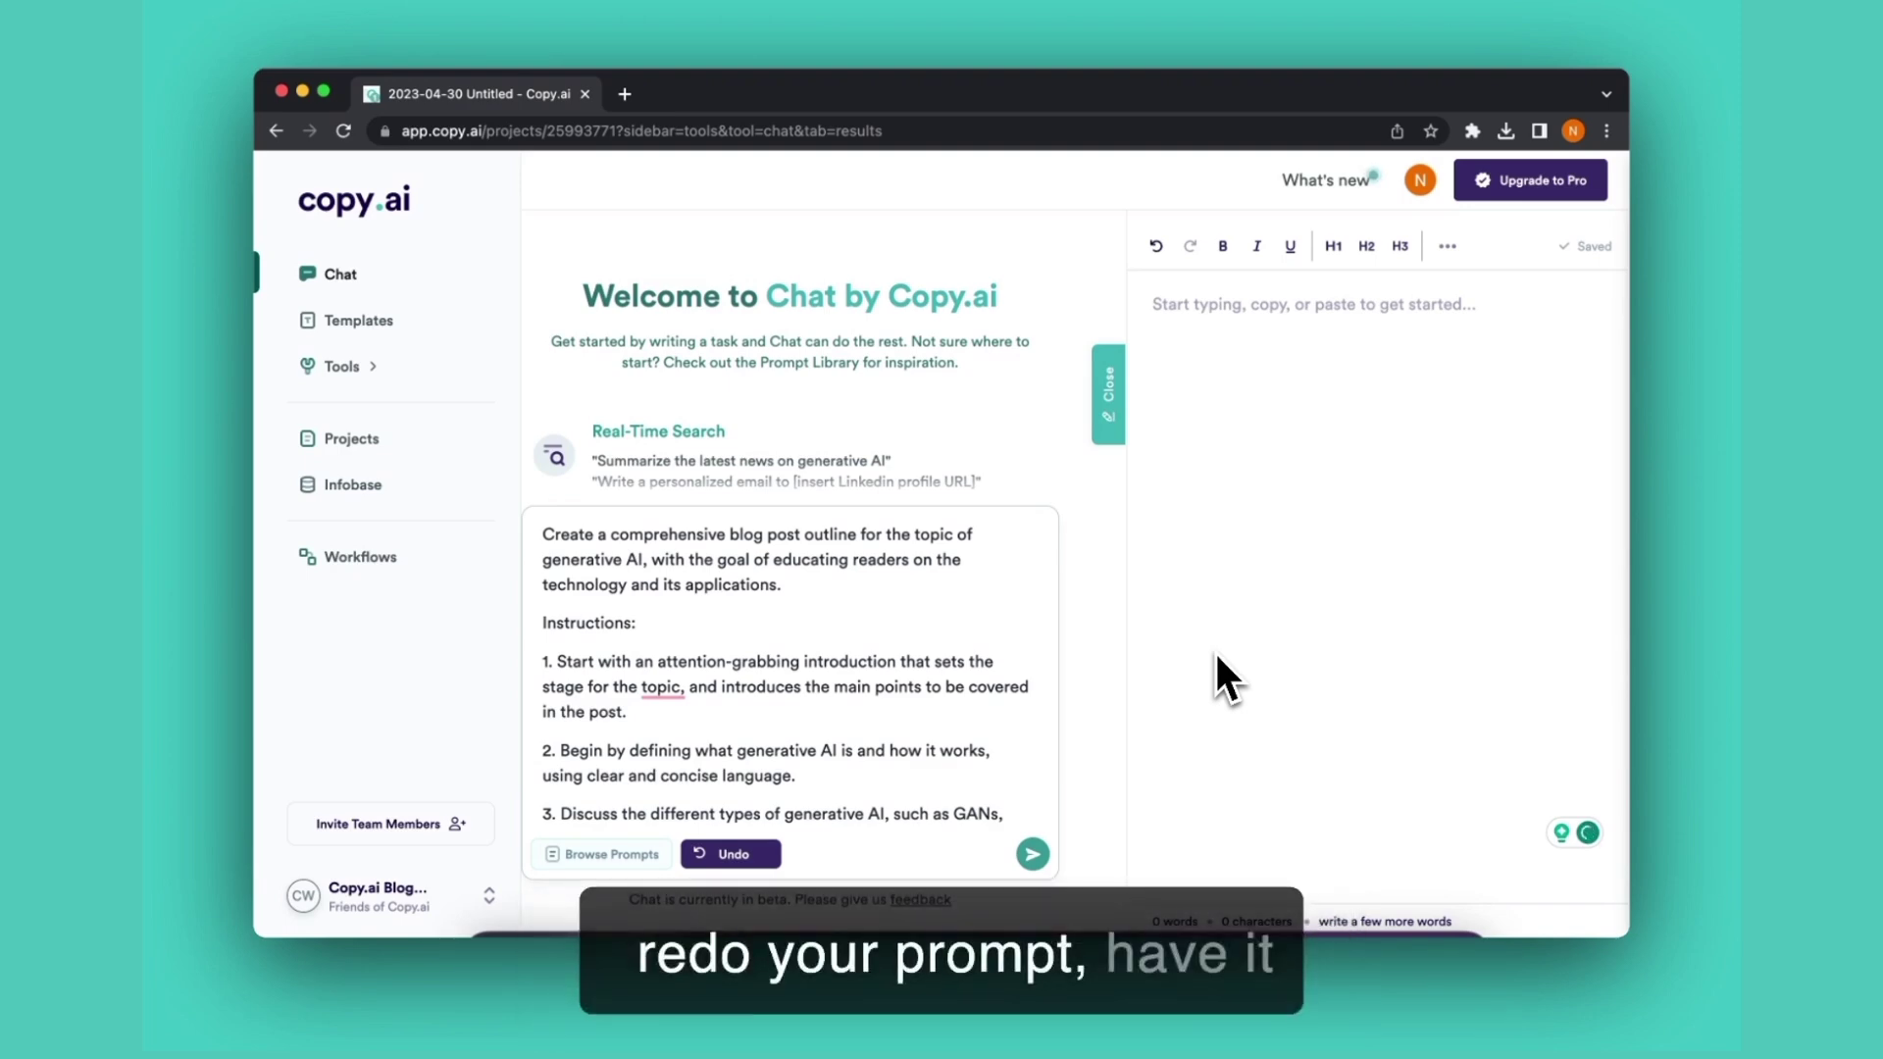
scroll(956, 635, down, 1)
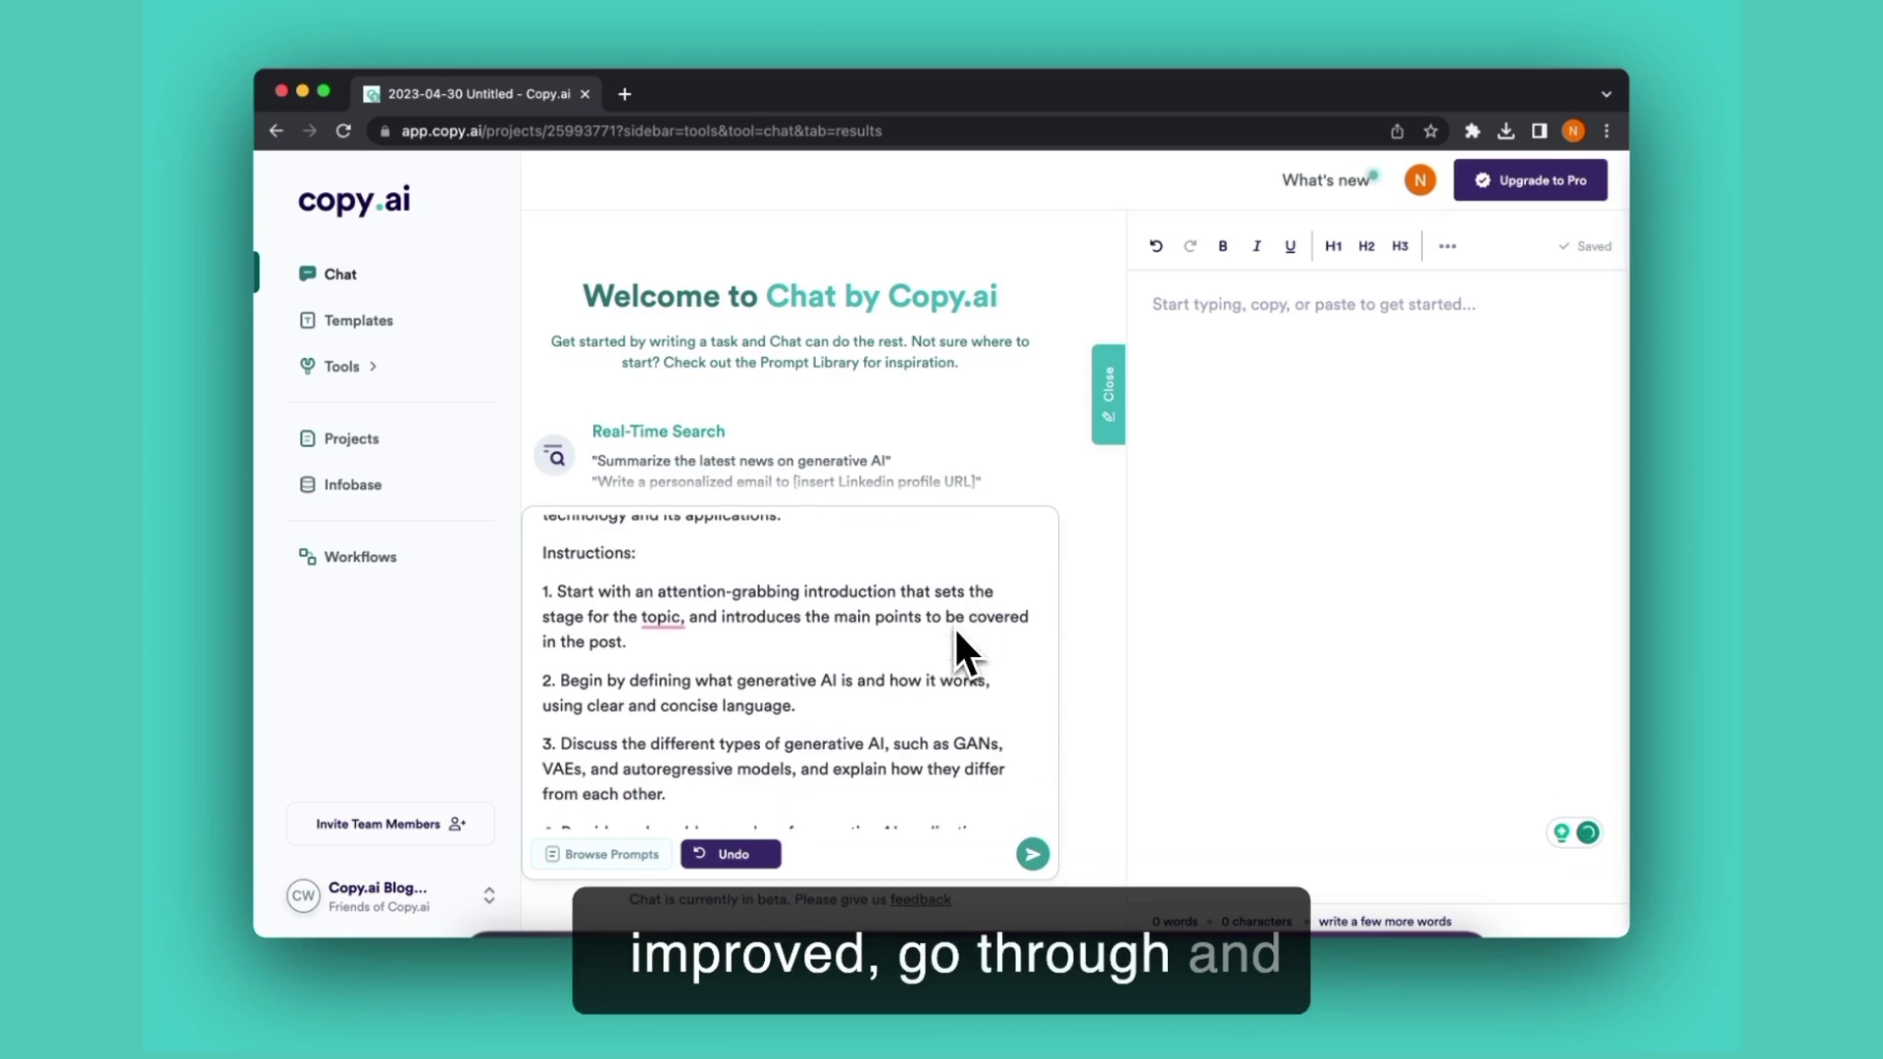
scroll(956, 635, down, 1)
scroll(957, 636, down, 1)
scroll(956, 636, down, 1)
scroll(956, 637, down, 1)
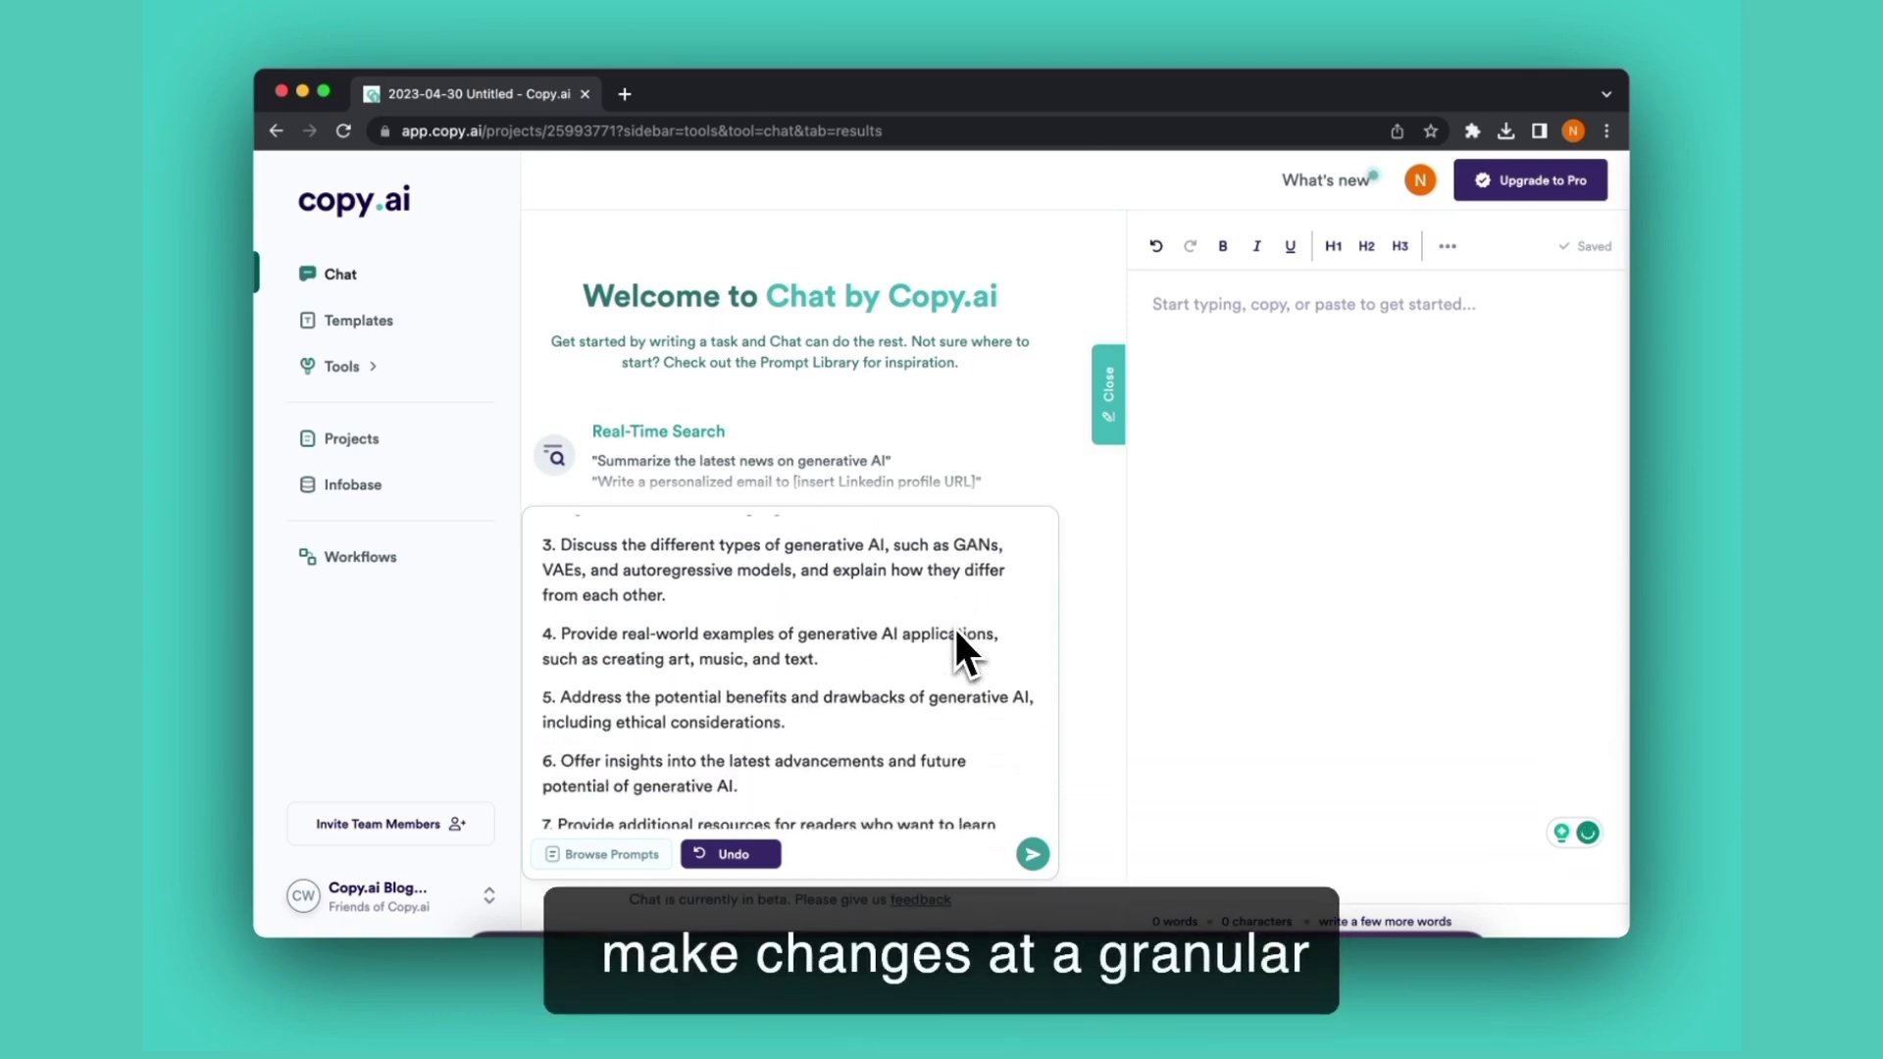
scroll(956, 637, down, 1)
scroll(957, 635, down, 1)
scroll(956, 635, down, 1)
scroll(957, 635, down, 1)
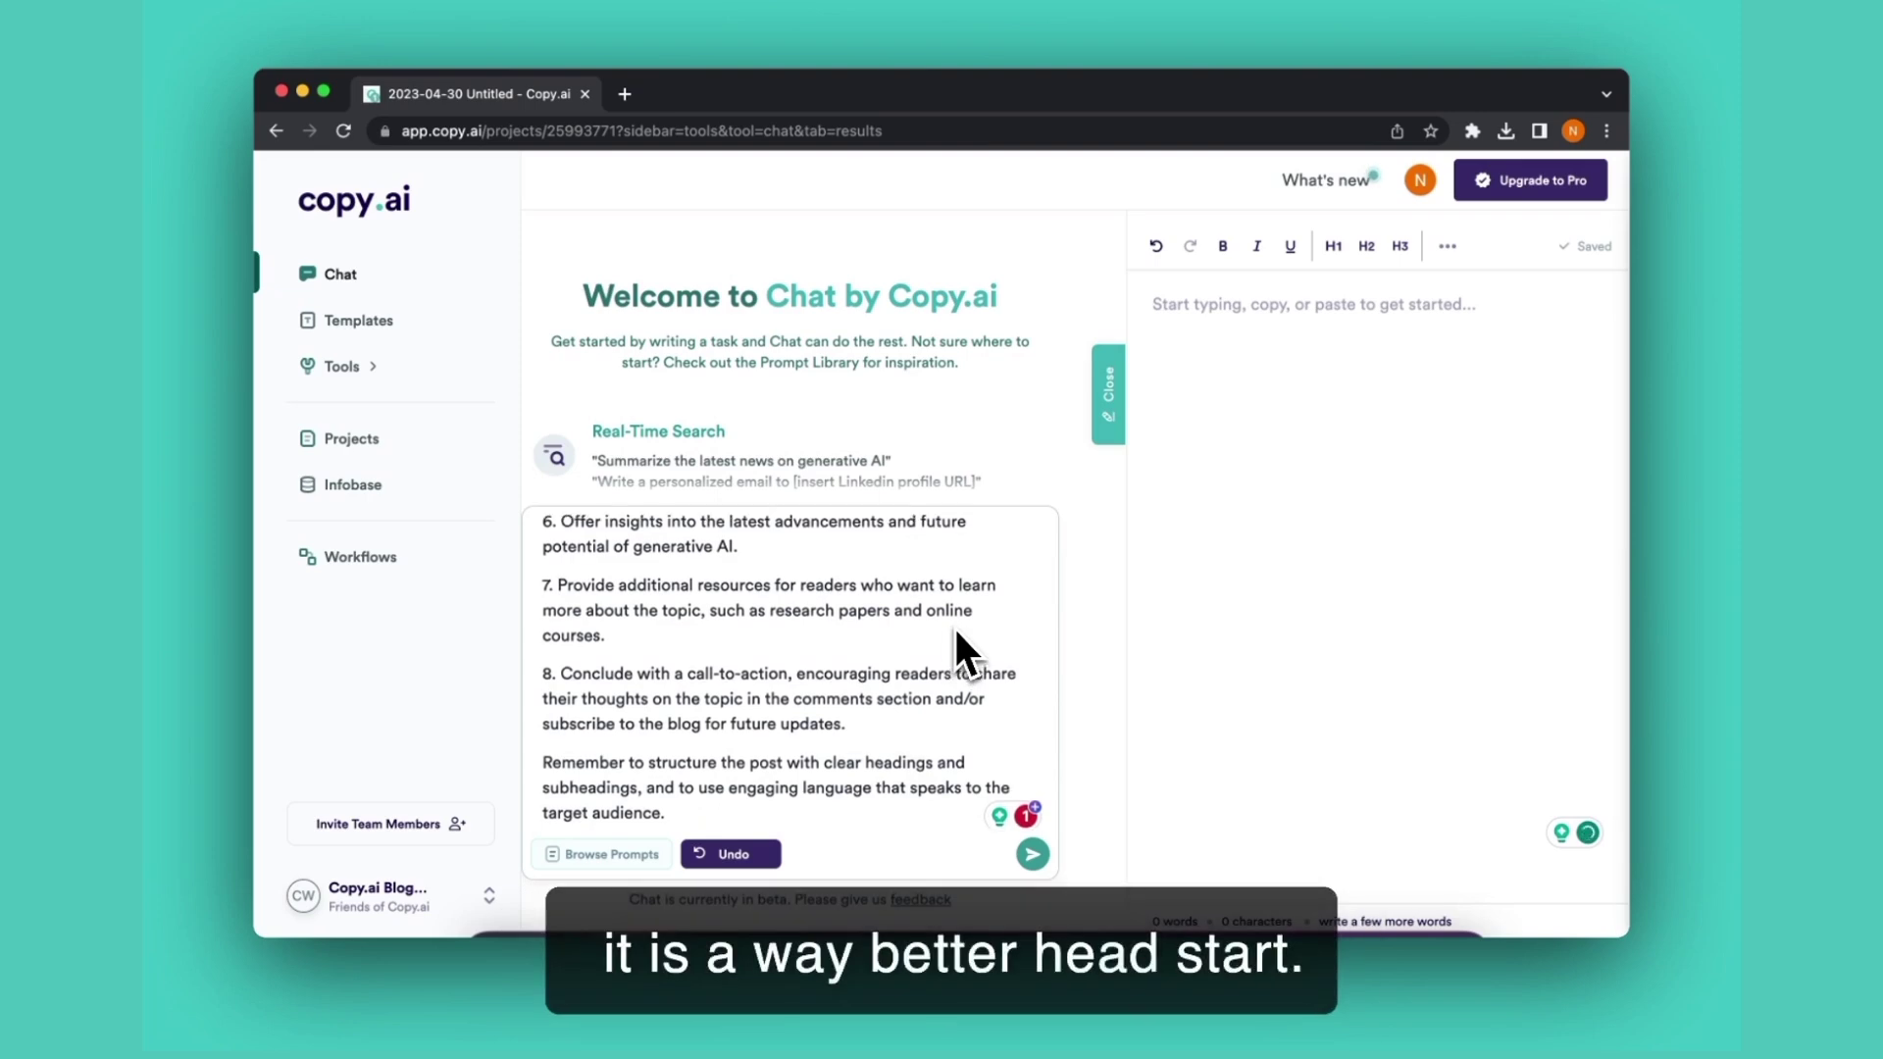
scroll(956, 647, up, 10)
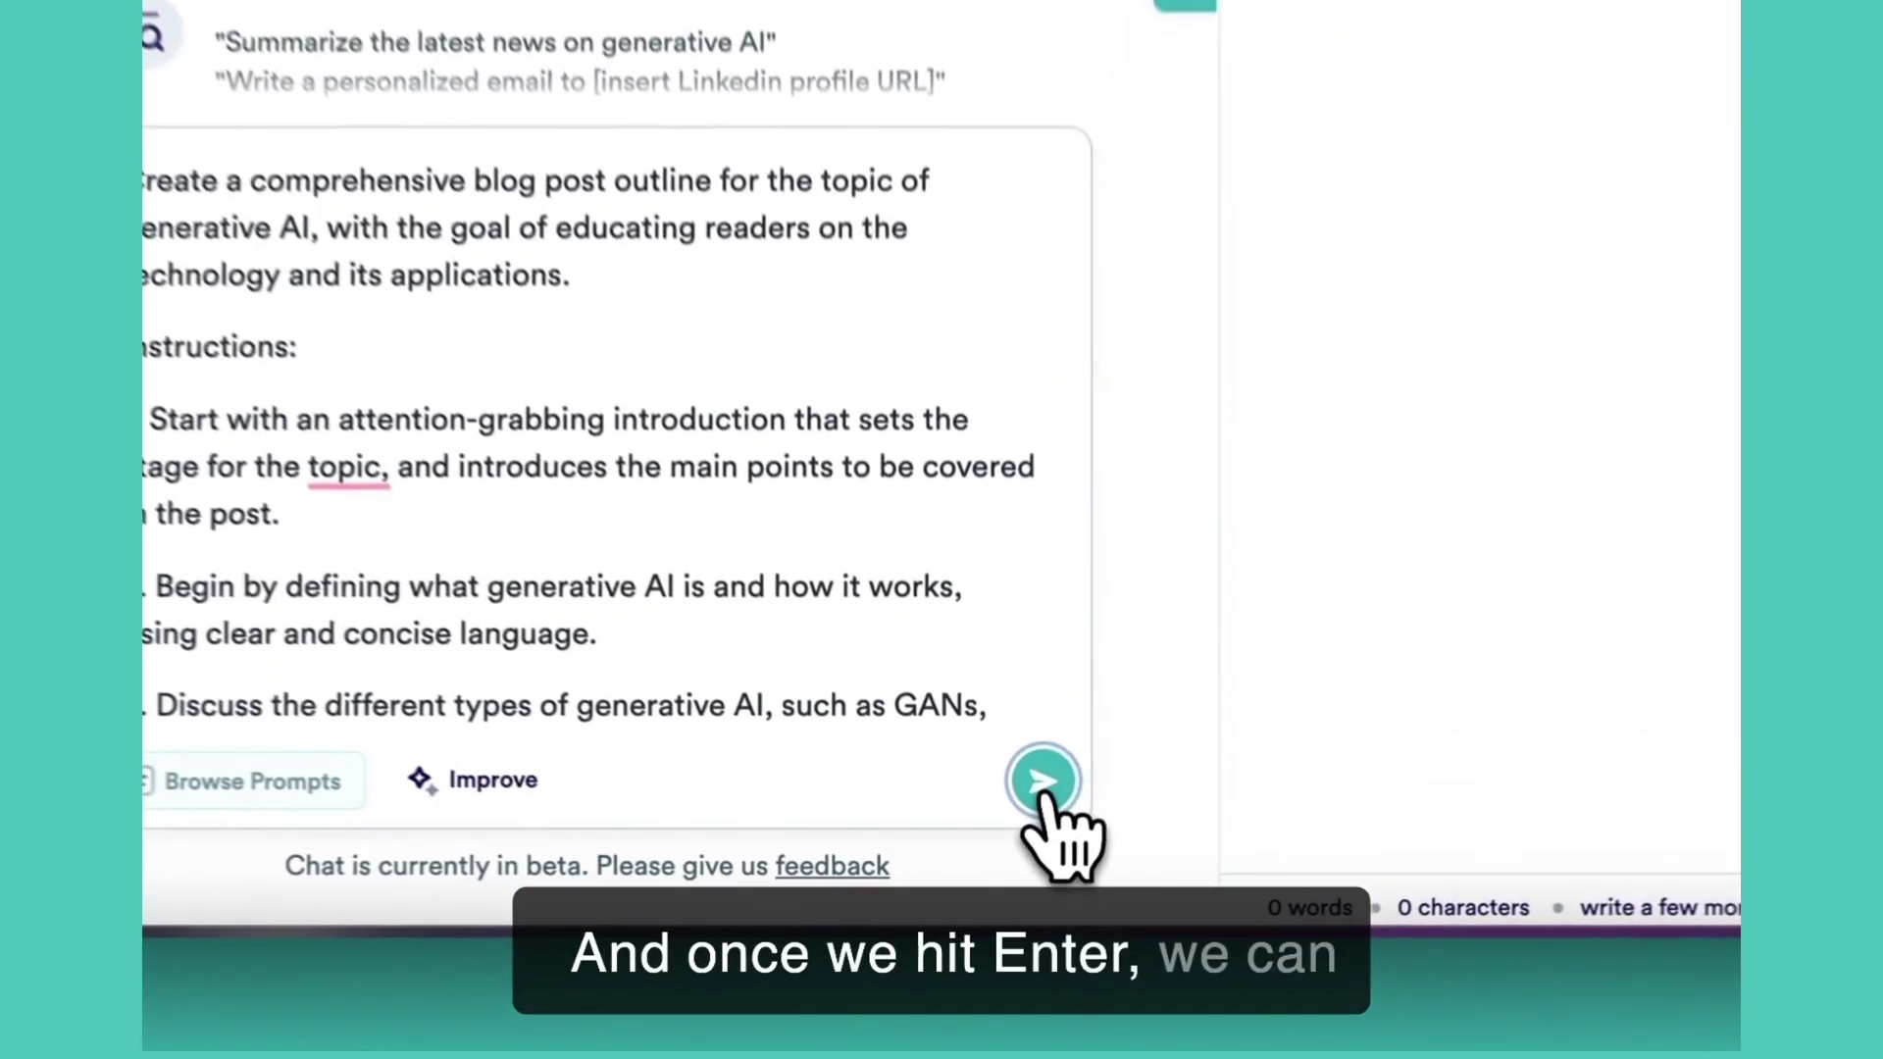
Step: Send the improved prompt to get an eight-section generative AI blog outline
click(1032, 854)
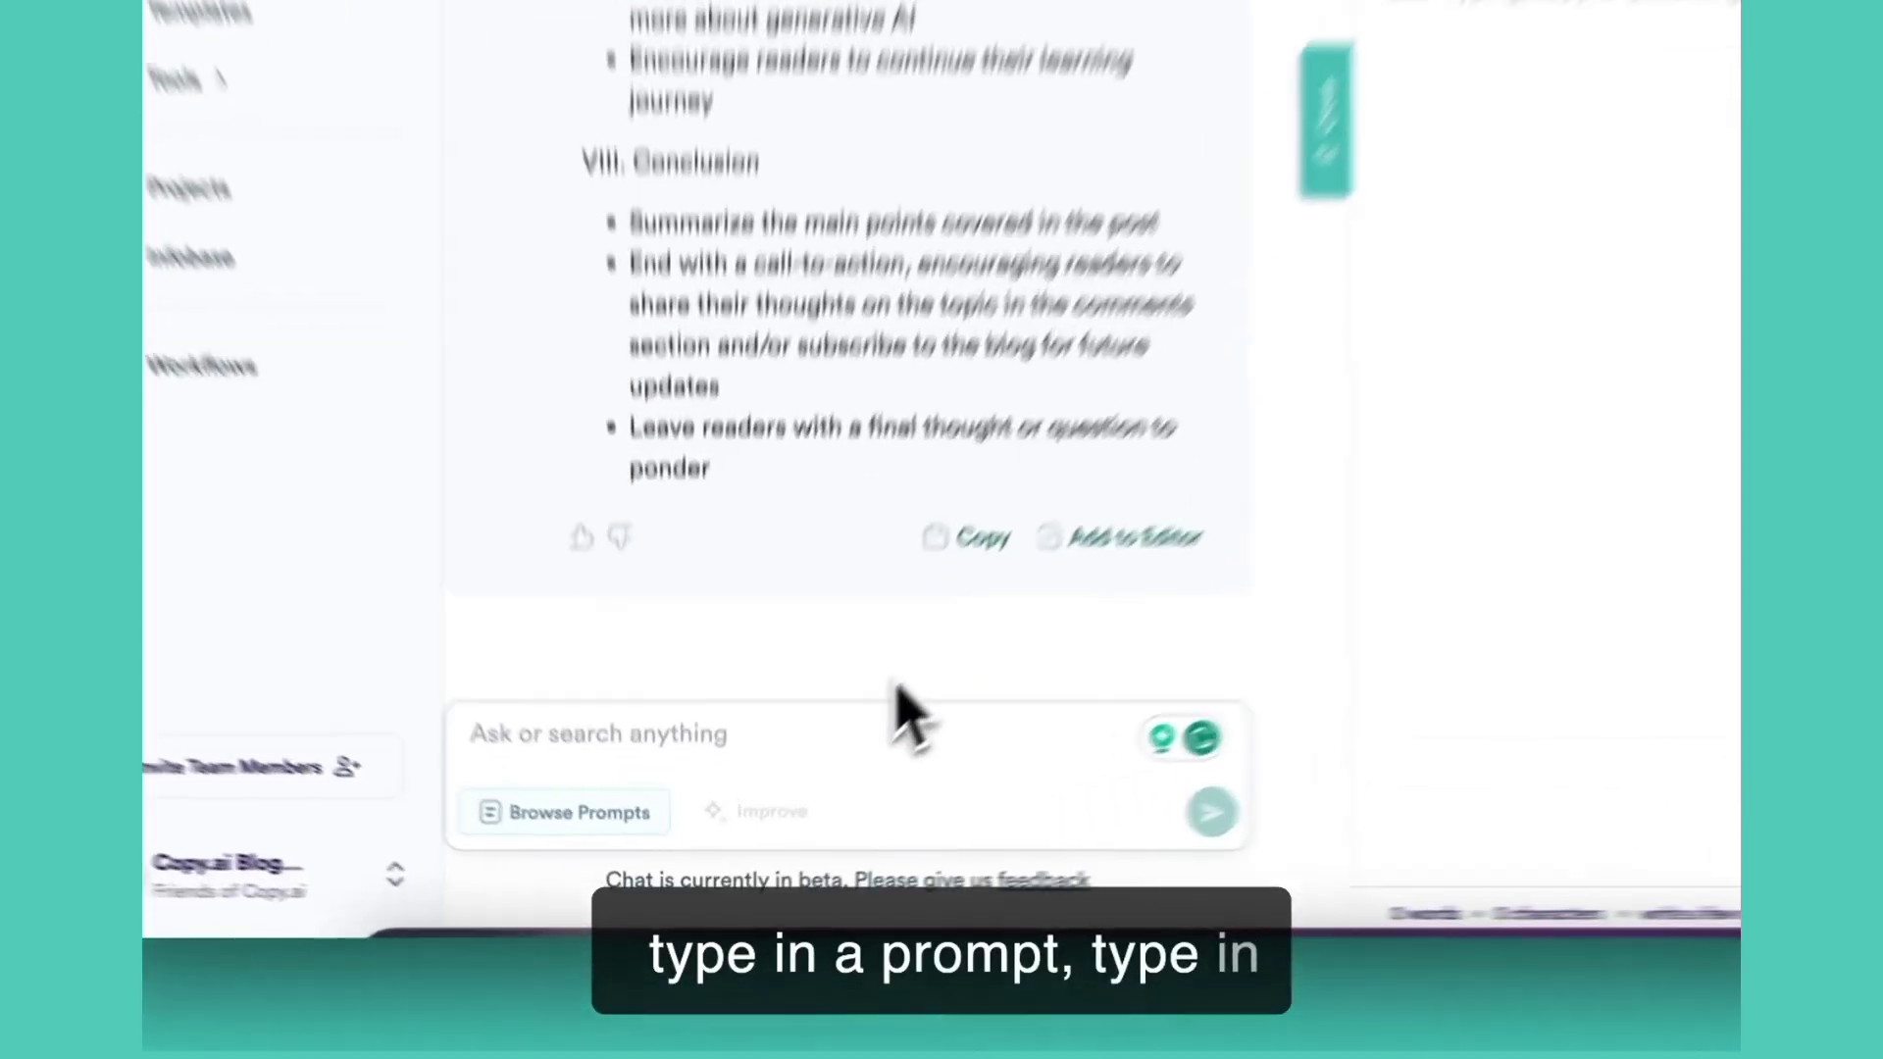
Step: Enter 'Write me a funny joke' as a new prompt and run Improve on it
click(889, 712)
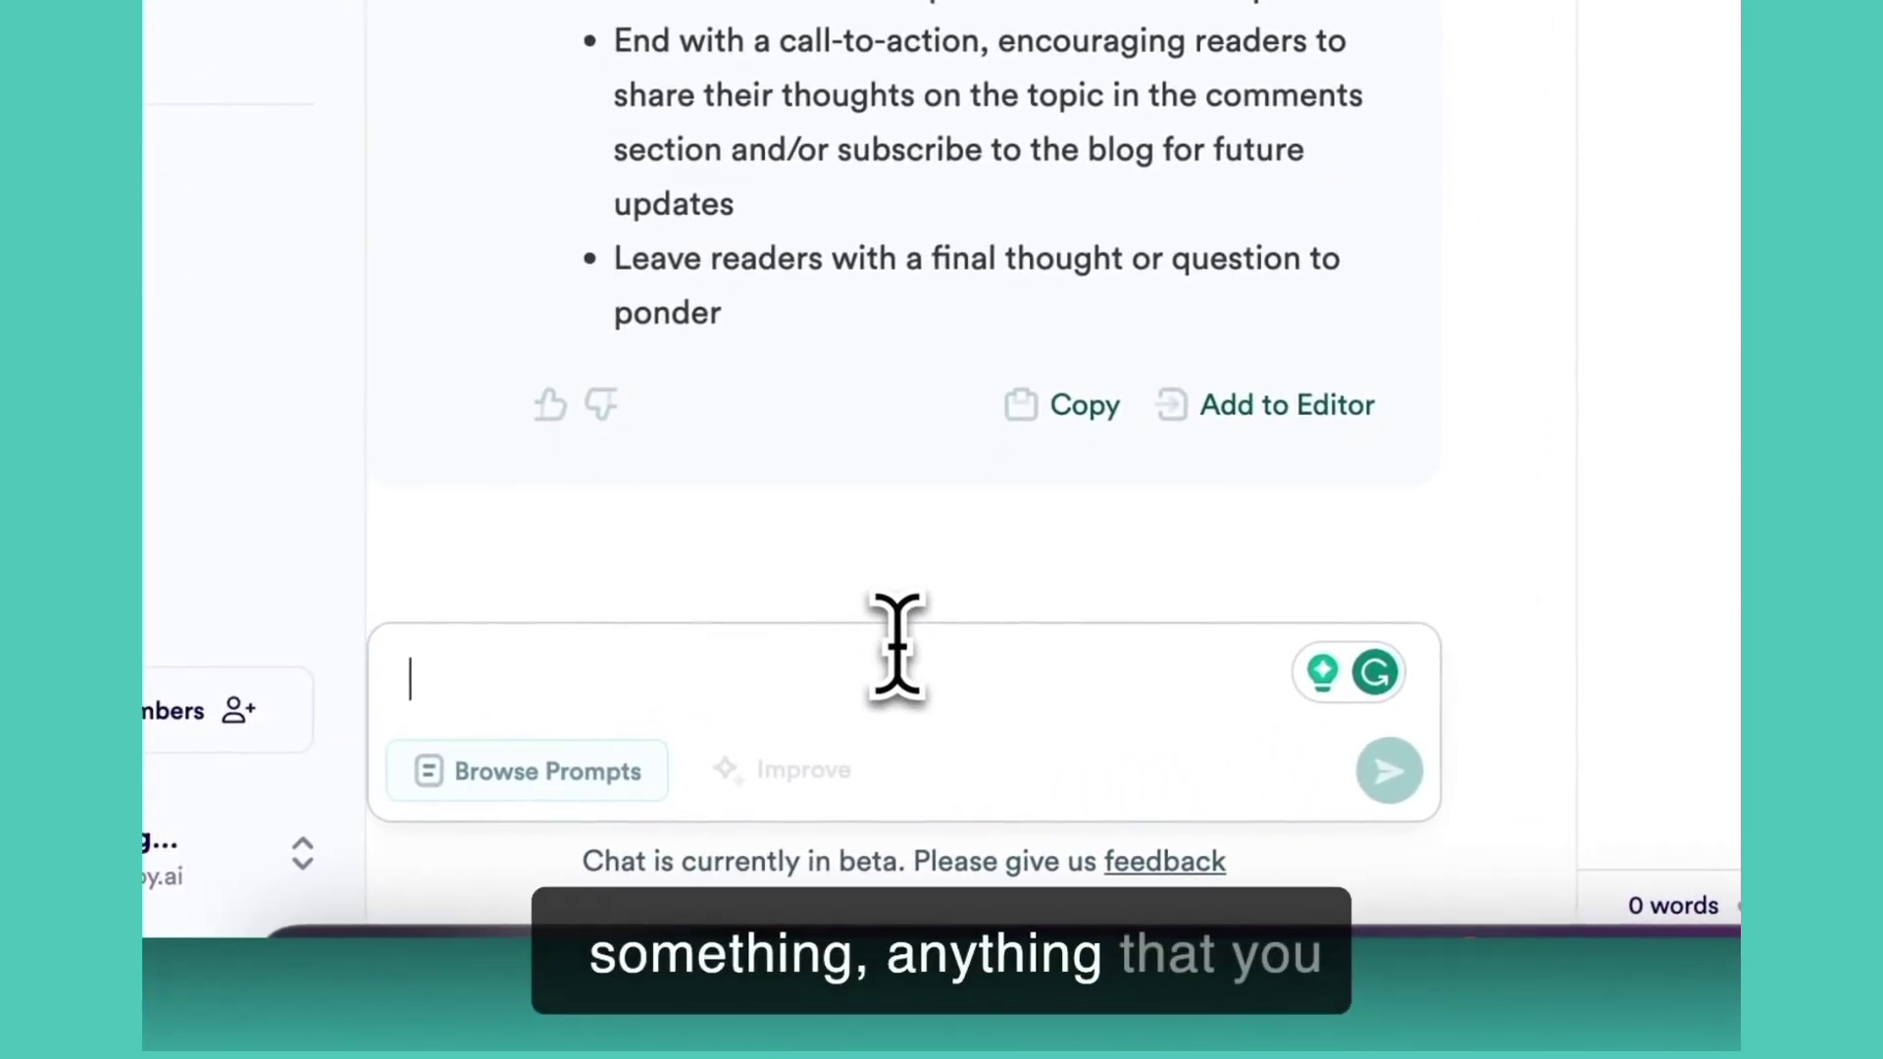
text(Write )
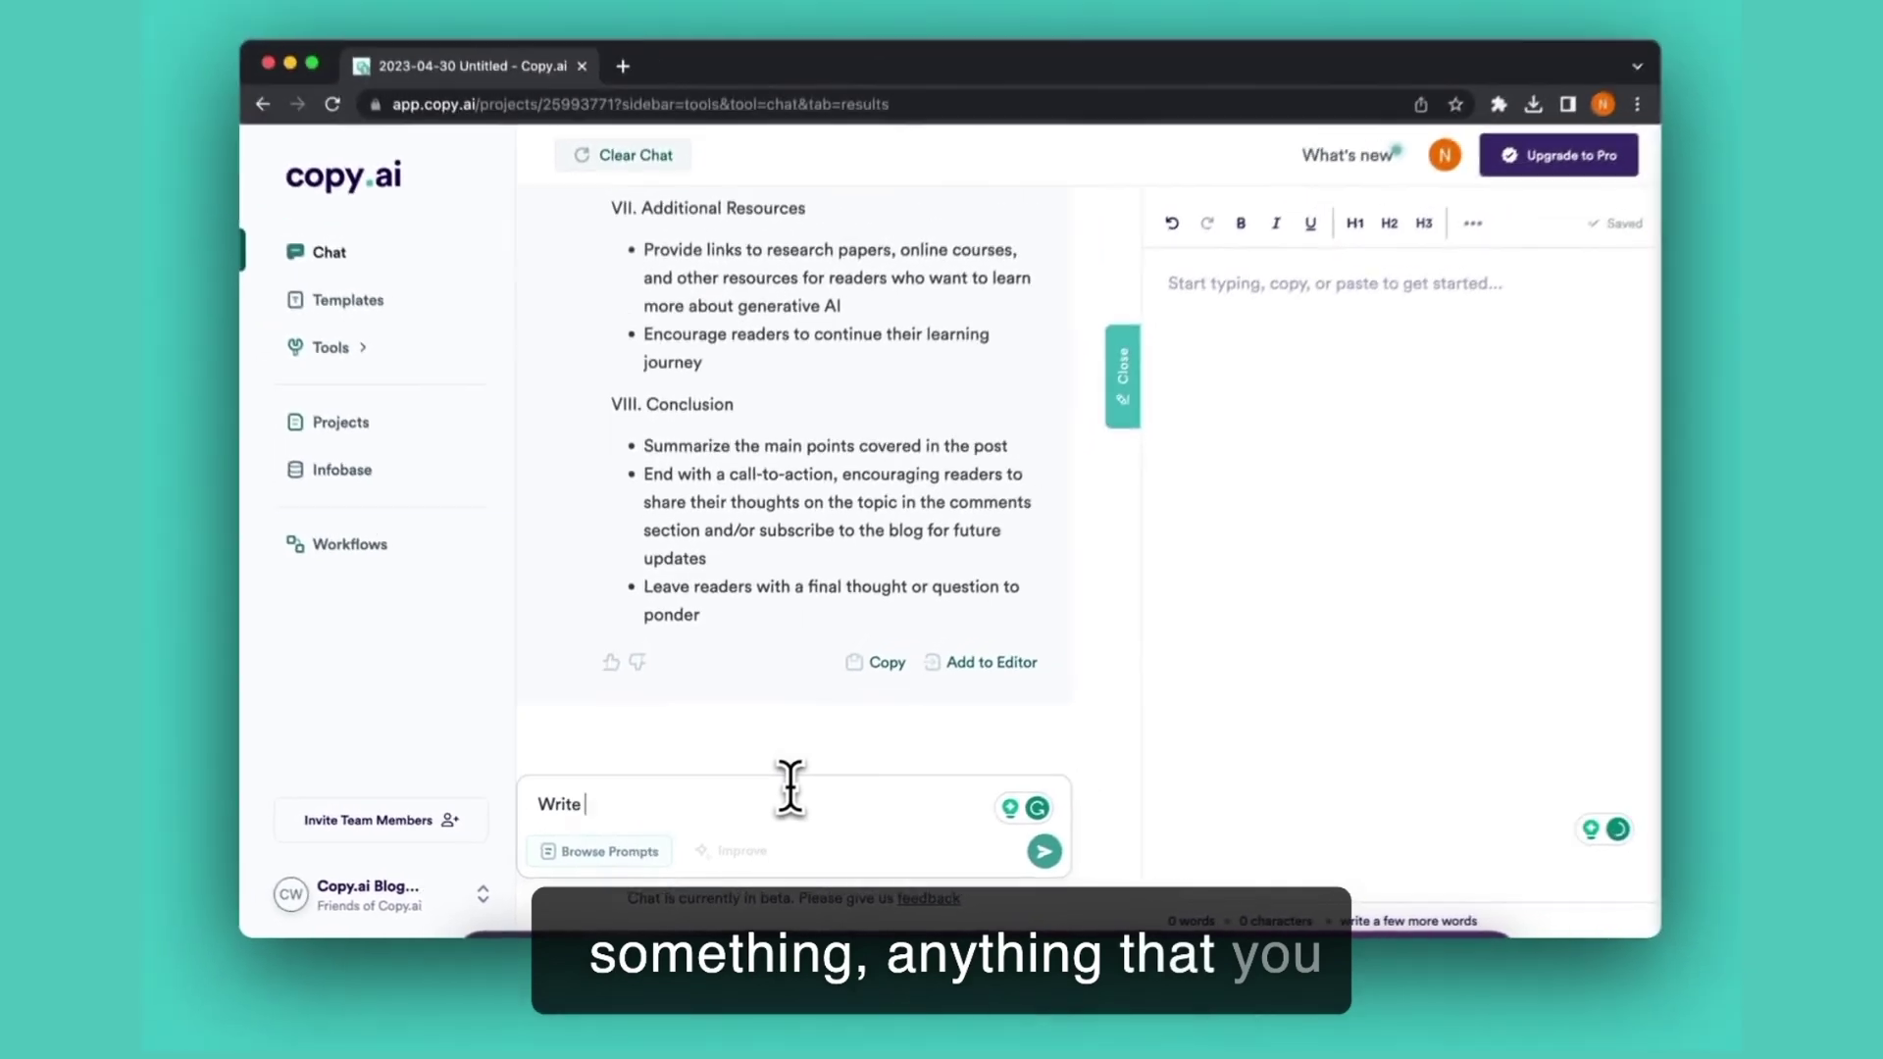
text(me a funny joke)
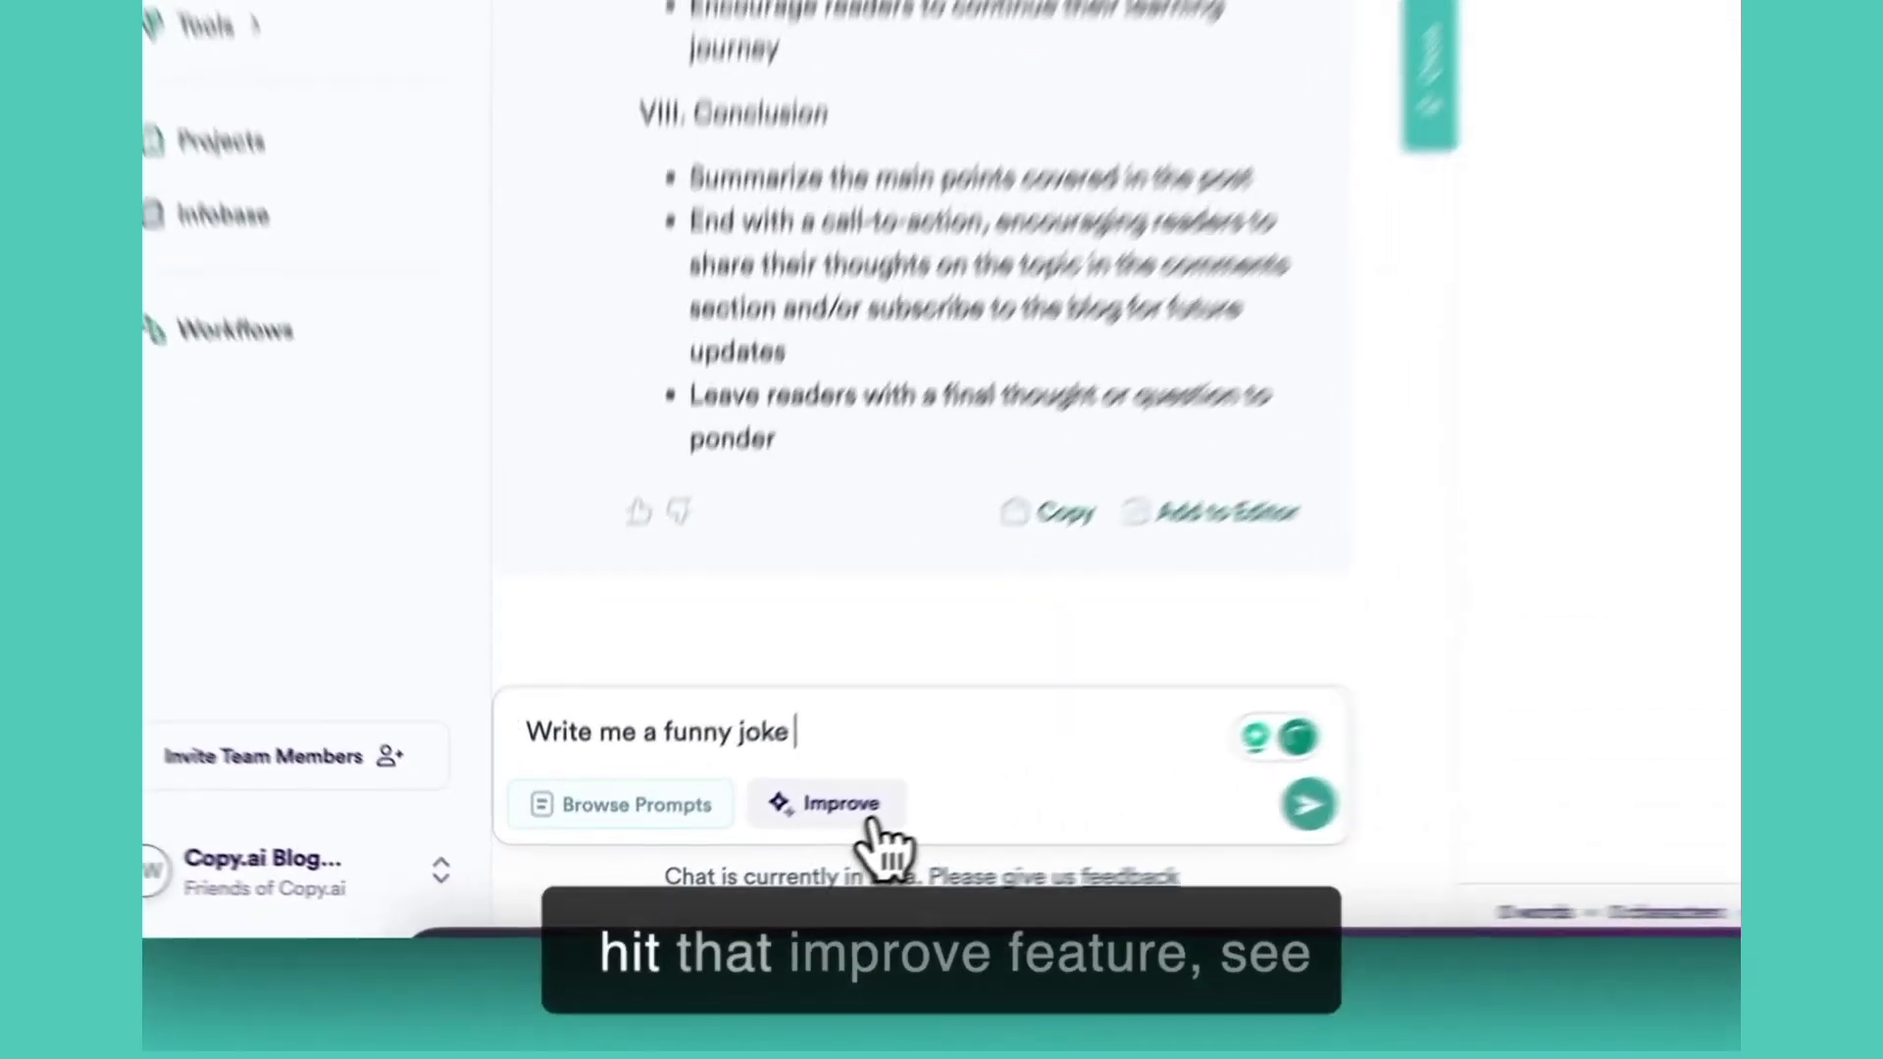
click(765, 859)
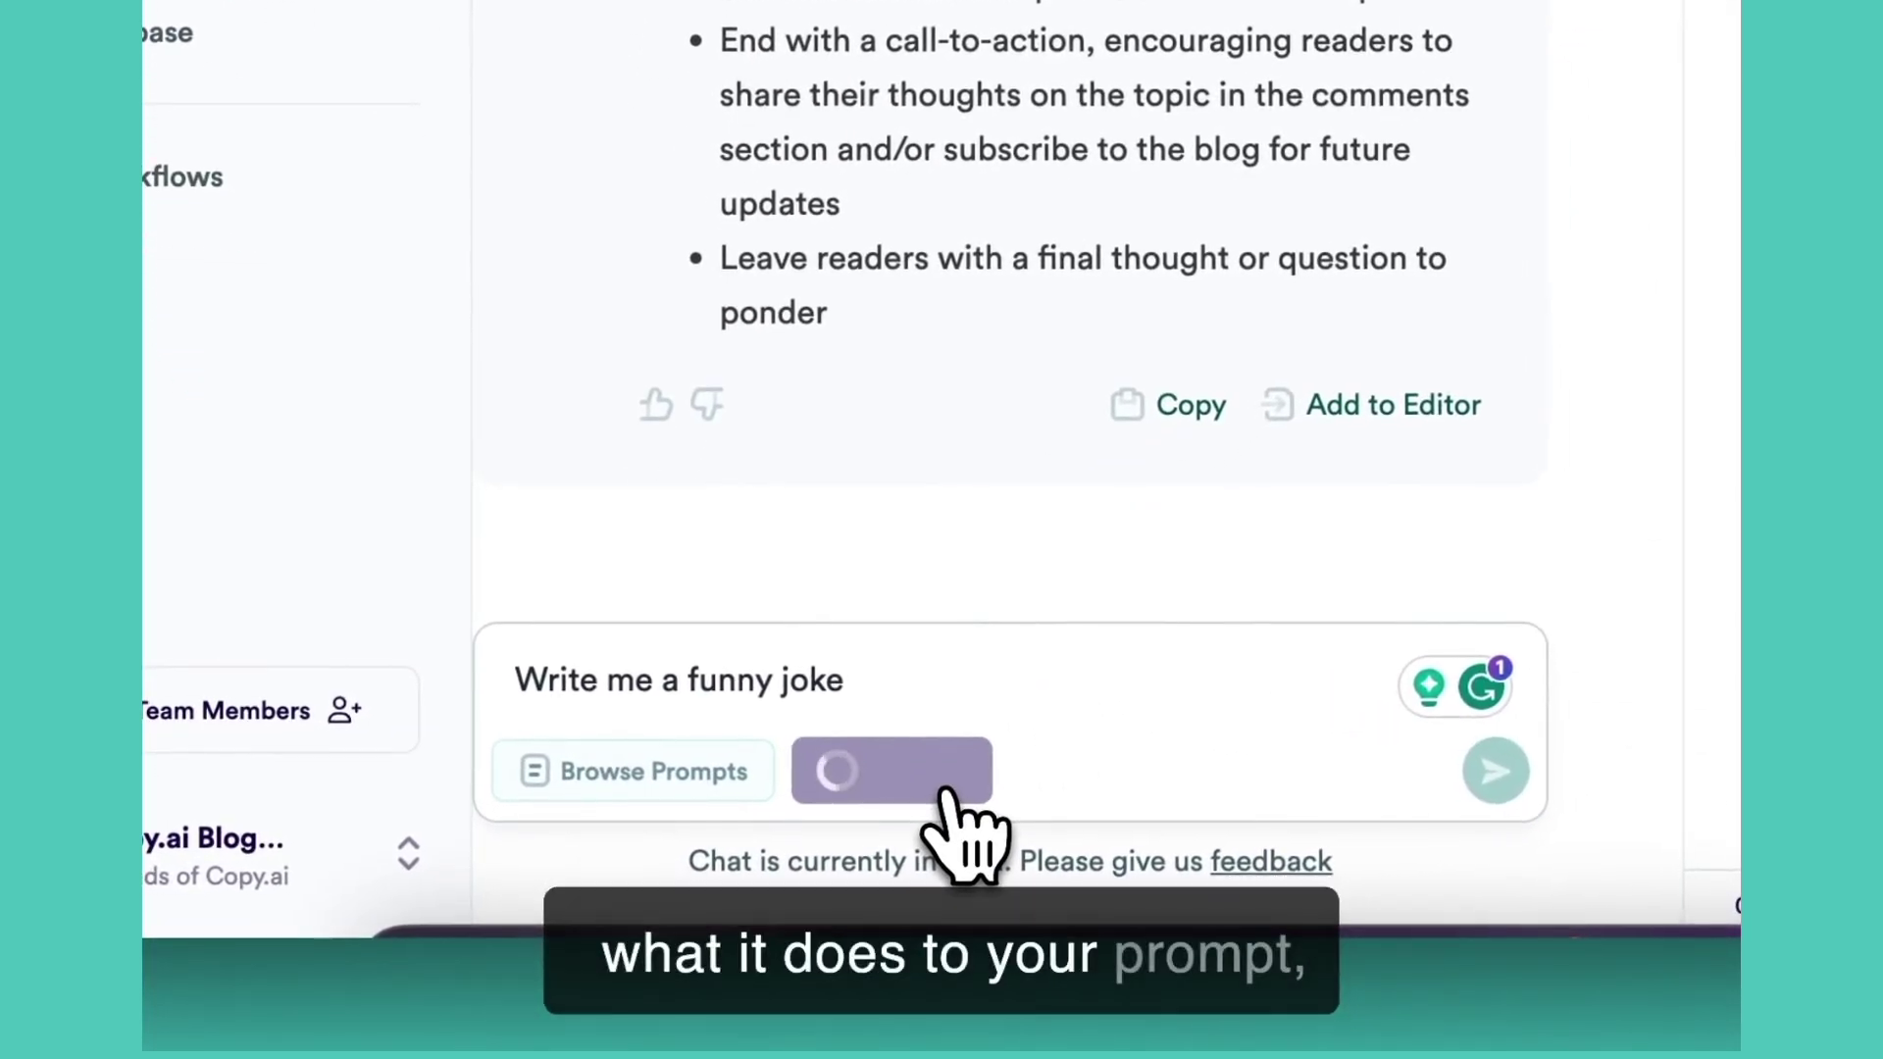